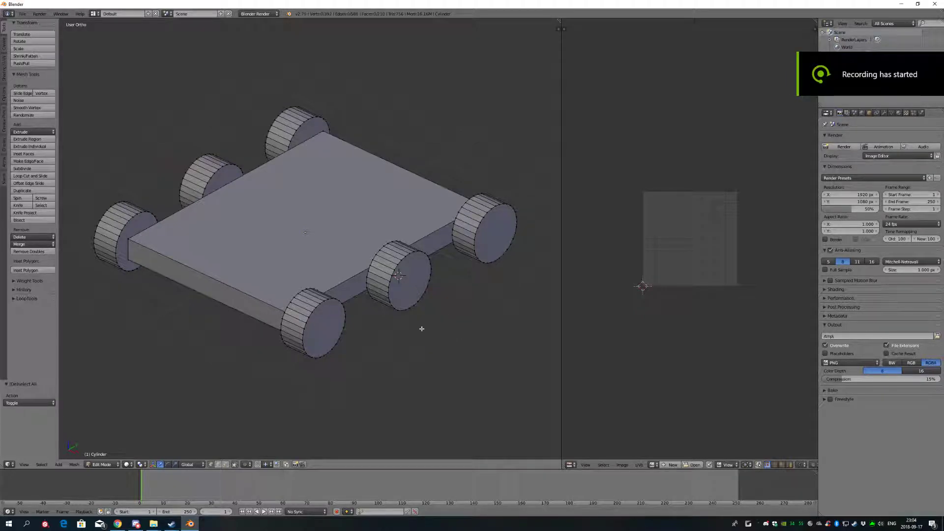
Orbit the cart and select the whole mesh and individual wheels to inspect their UVs
{"action": "mouse_move", "coordinate": [406, 327]}
{"action": "middle_mouse_down"}
{"action": "mouse_move", "coordinate": [374, 281]}
{"action": "mouse_move", "coordinate": [322, 297]}
{"action": "mouse_move", "coordinate": [396, 331]}
{"action": "middle_mouse_up"}
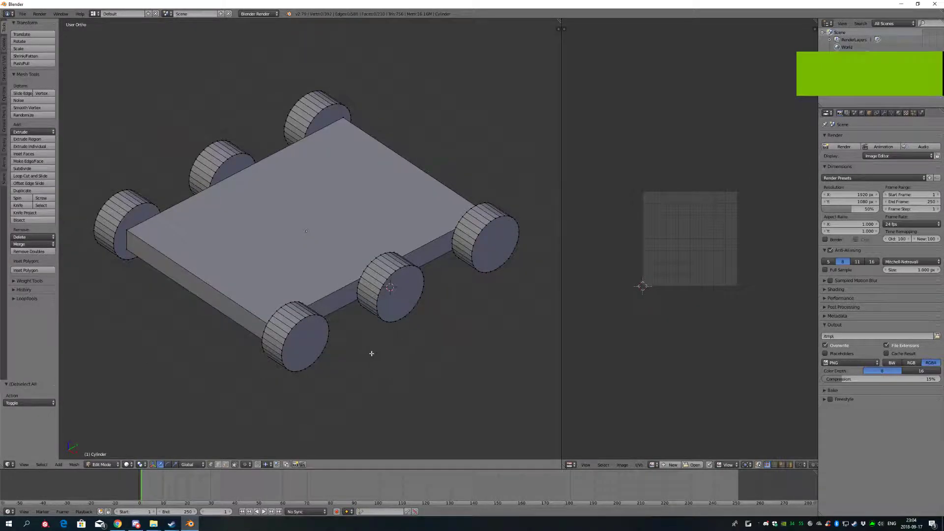
{"action": "mouse_move", "coordinate": [334, 357]}
{"action": "middle_mouse_down"}
{"action": "mouse_move", "coordinate": [386, 324]}
{"action": "mouse_move", "coordinate": [343, 354]}
{"action": "middle_mouse_up"}
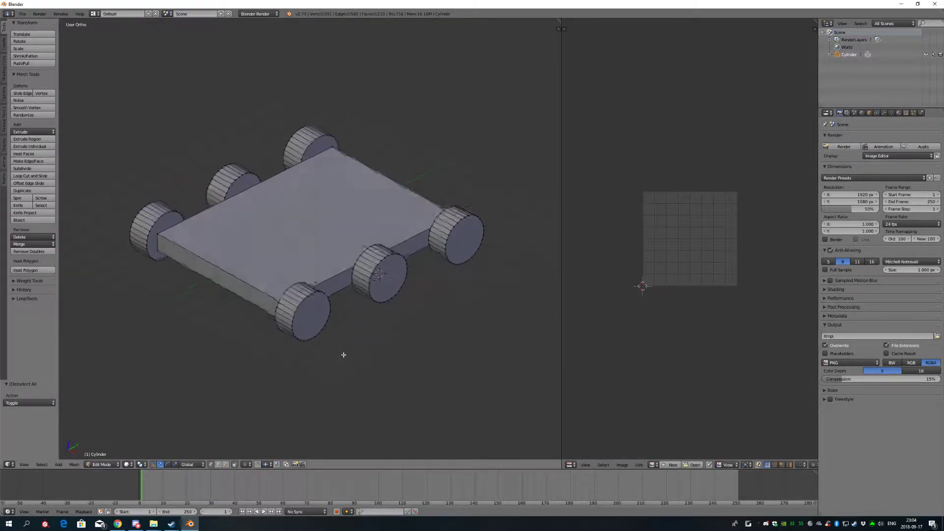
{"action": "key", "text": "a"}
{"action": "key", "text": "a"}
{"action": "key", "text": "l"}
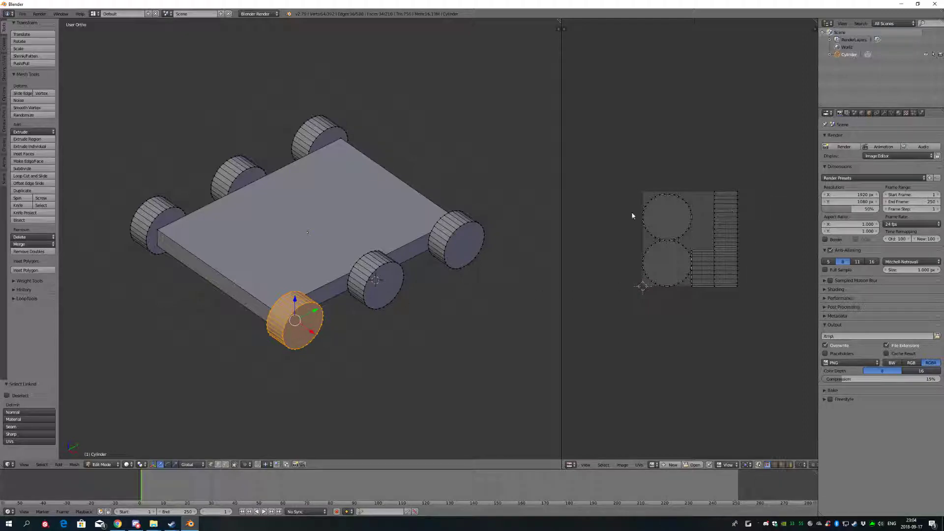
{"action": "key", "text": "a"}
{"action": "key", "text": "l"}
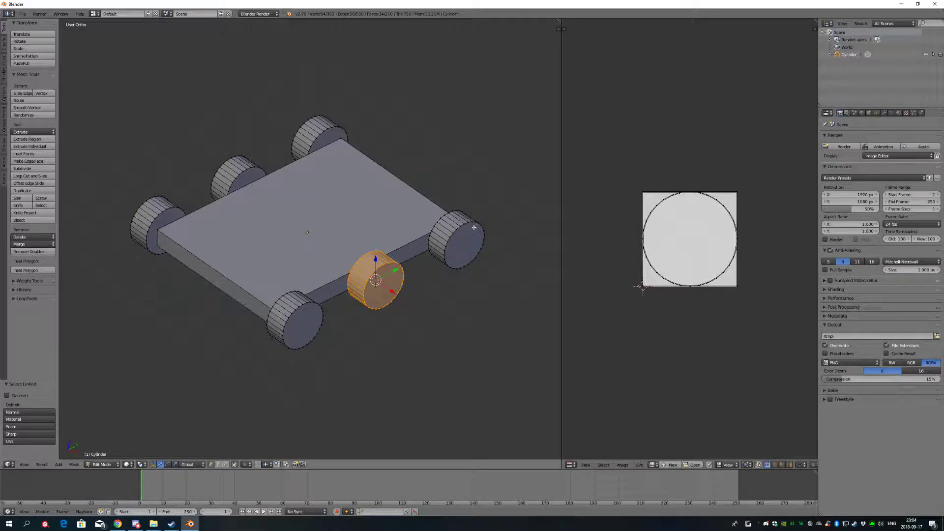
{"action": "key", "text": "l"}
{"action": "key", "text": "l"}
{"action": "key", "text": "l"}
{"action": "key", "text": "l"}
{"action": "key", "text": "a"}
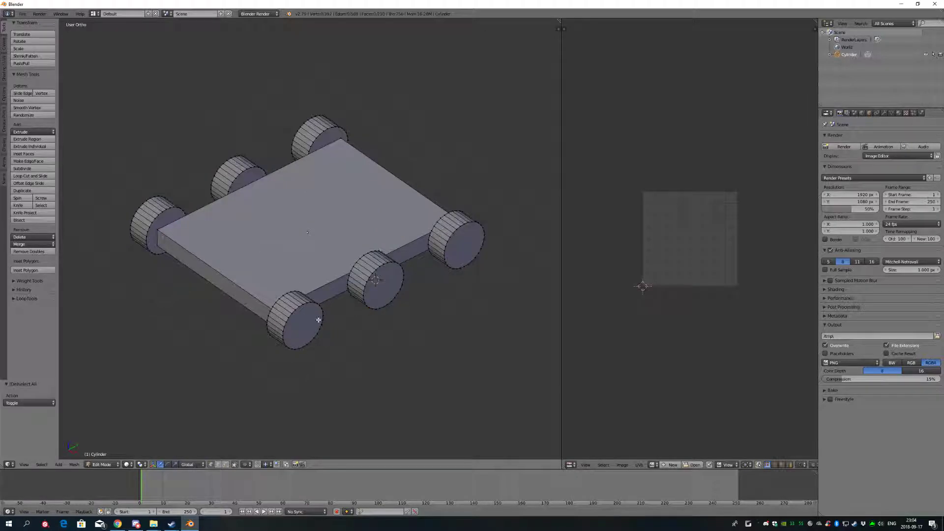
{"action": "scroll", "coordinate": [318, 319], "scroll_direction": "up", "scroll_amount": 2}
{"action": "mouse_move", "coordinate": [337, 347]}
{"action": "middle_mouse_down"}
{"action": "mouse_move", "coordinate": [354, 344]}
{"action": "mouse_move", "coordinate": [273, 337]}
{"action": "middle_mouse_up"}
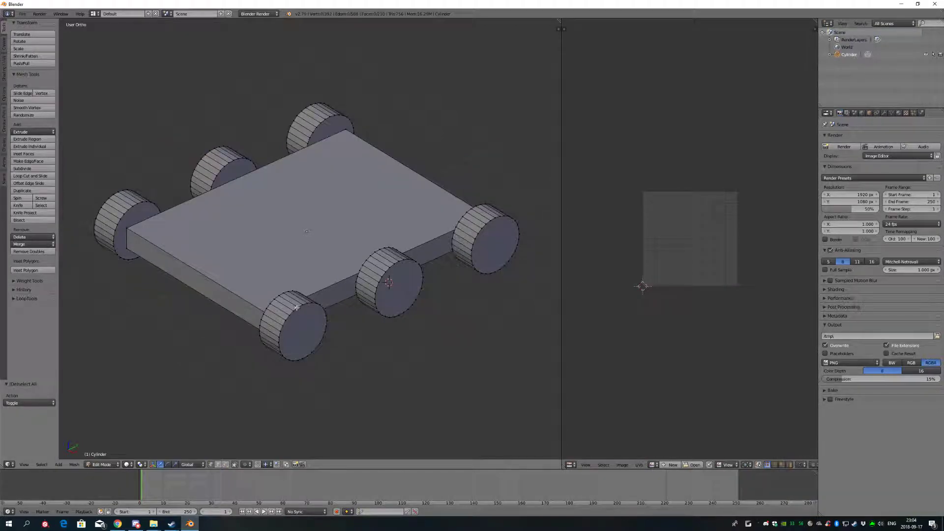
Separate the front-left and middle wheels into their own objects
{"action": "key", "text": "l"}
{"action": "key", "text": "p"}
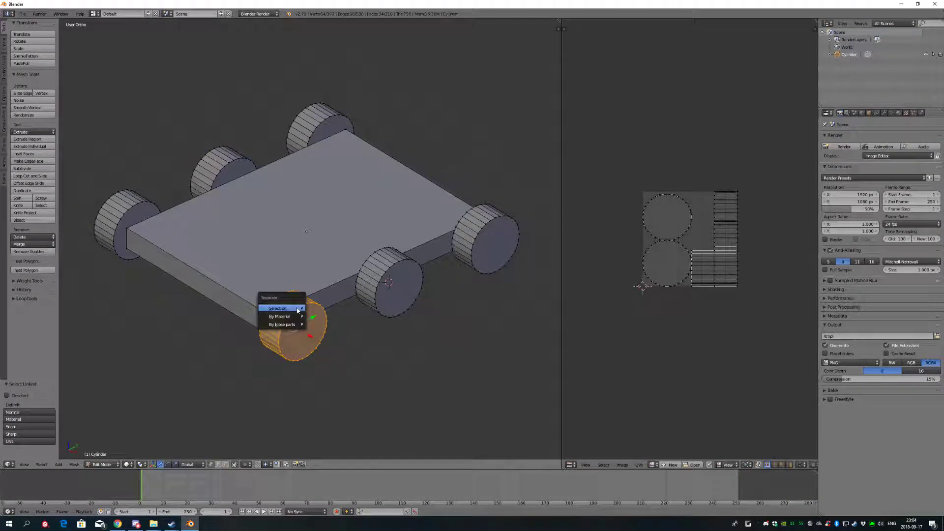
{"action": "left_click", "coordinate": [299, 308]}
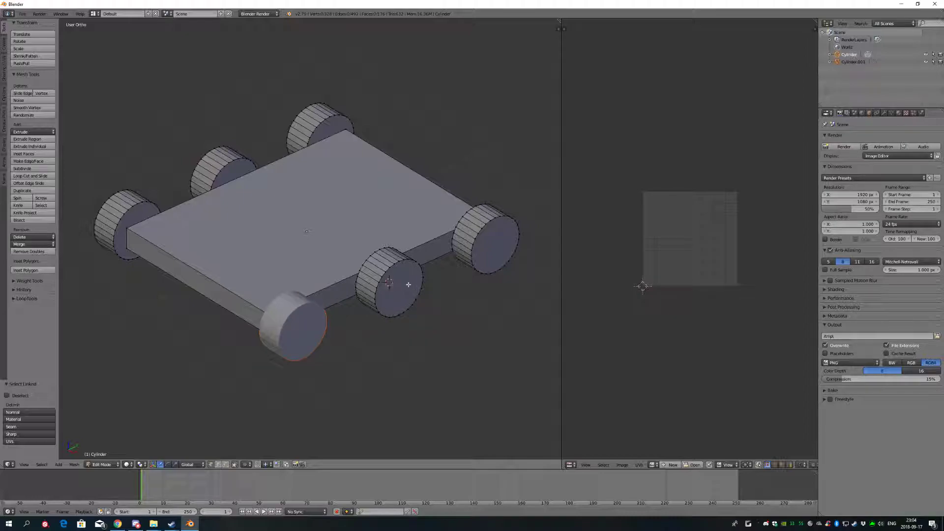
{"action": "key", "text": "Tab"}
{"action": "key", "text": "Tab"}
{"action": "key", "text": "a"}
{"action": "key", "text": "a"}
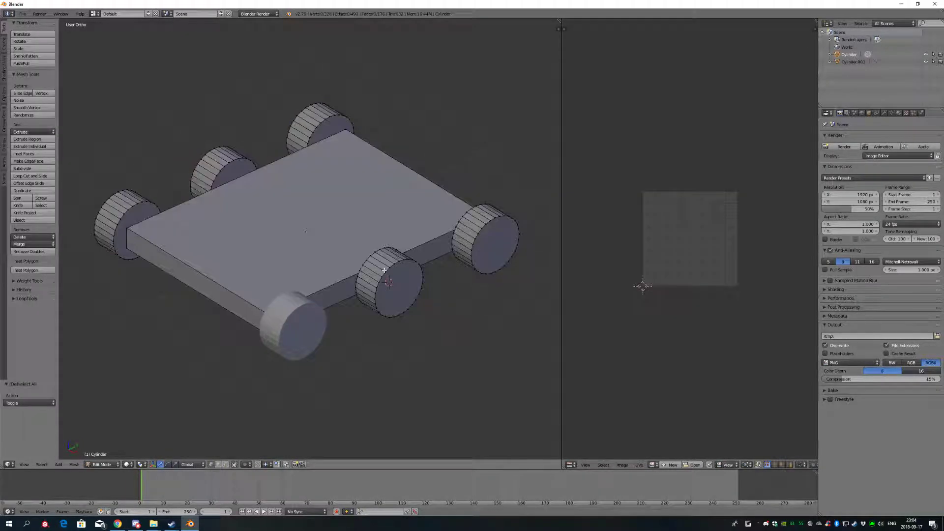
{"action": "key", "text": "l"}
{"action": "key", "text": "p"}
{"action": "left_click", "coordinate": [384, 268]}
Separate the right and upper-left wheels into their own objects
{"action": "key", "text": "Tab"}
{"action": "key", "text": "a"}
{"action": "key", "text": "a"}
{"action": "key", "text": "l"}
{"action": "key", "text": "p"}
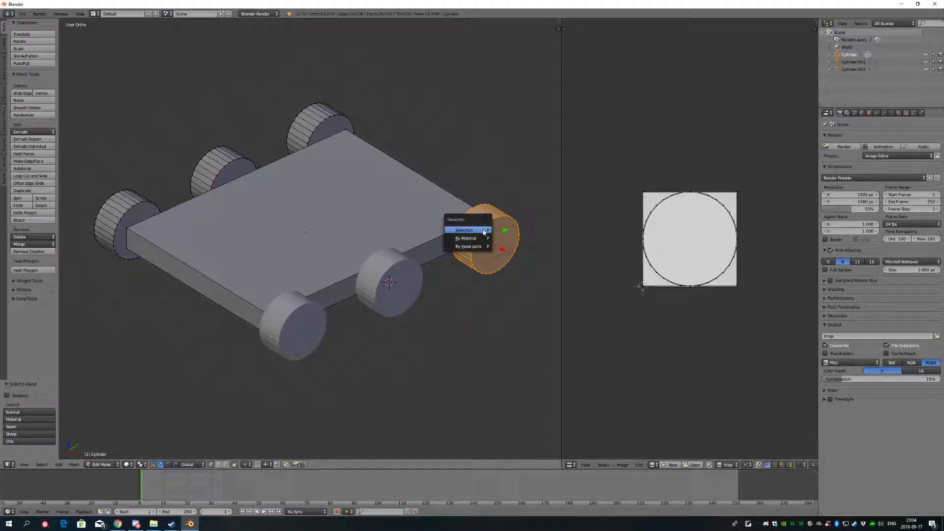
{"action": "left_click", "coordinate": [479, 225]}
{"action": "key", "text": "Tab"}
{"action": "key", "text": "Tab"}
{"action": "key", "text": "a"}
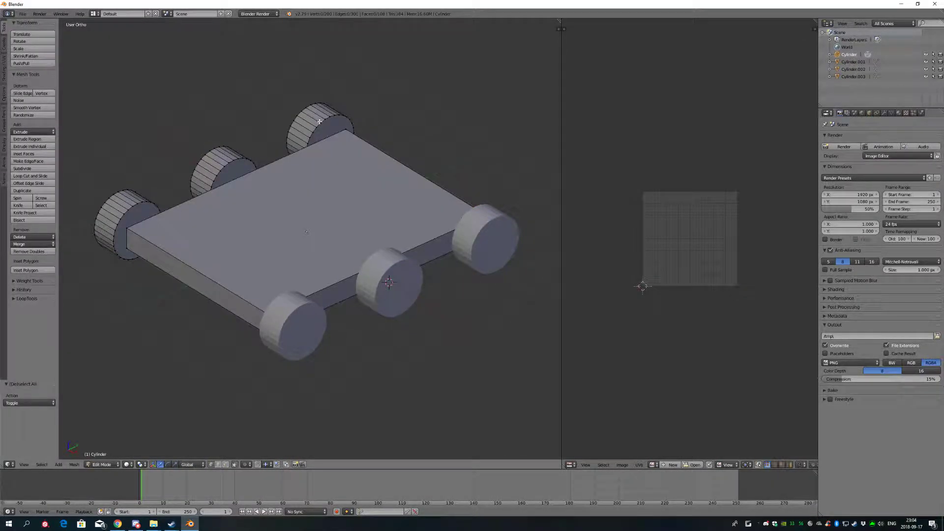
{"action": "key", "text": "l"}
{"action": "key", "text": "p"}
{"action": "left_click", "coordinate": [315, 120]}
{"action": "key", "text": "Tab"}
{"action": "key", "text": "Tab"}
{"action": "key", "text": "a"}
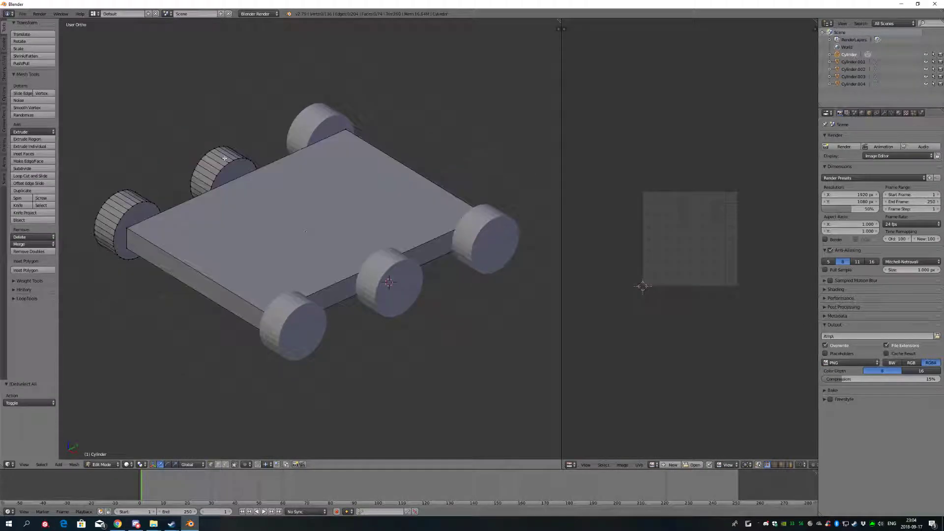
Cancel an accidental knife cut, then separate the back-left and left wheels
{"action": "key", "text": "k"}
{"action": "key", "text": "Escape"}
{"action": "key", "text": "l"}
{"action": "key", "text": "p"}
{"action": "left_click", "coordinate": [227, 164]}
{"action": "key", "text": "Tab"}
{"action": "key", "text": "Tab"}
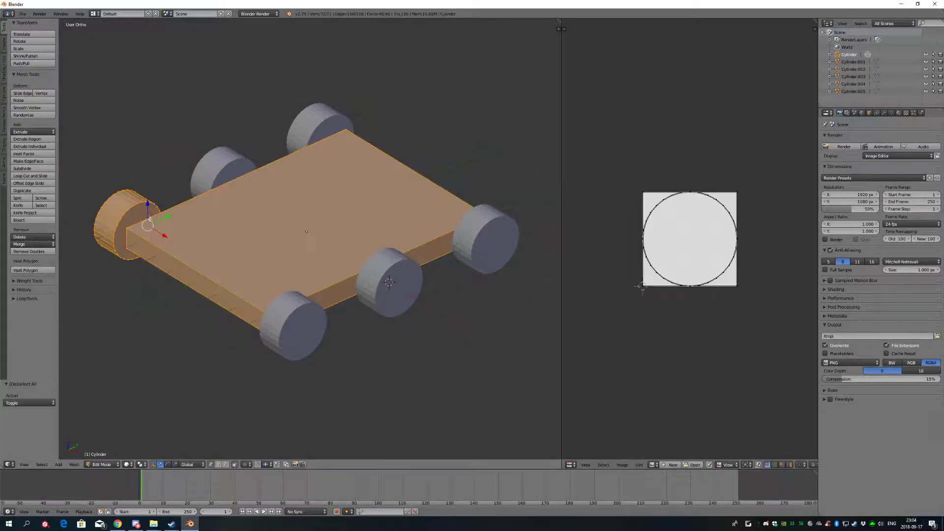
{"action": "key", "text": "a"}
{"action": "key", "text": "l"}
{"action": "key", "text": "p"}
{"action": "left_click", "coordinate": [84, 216]}
{"action": "key", "text": "Tab"}
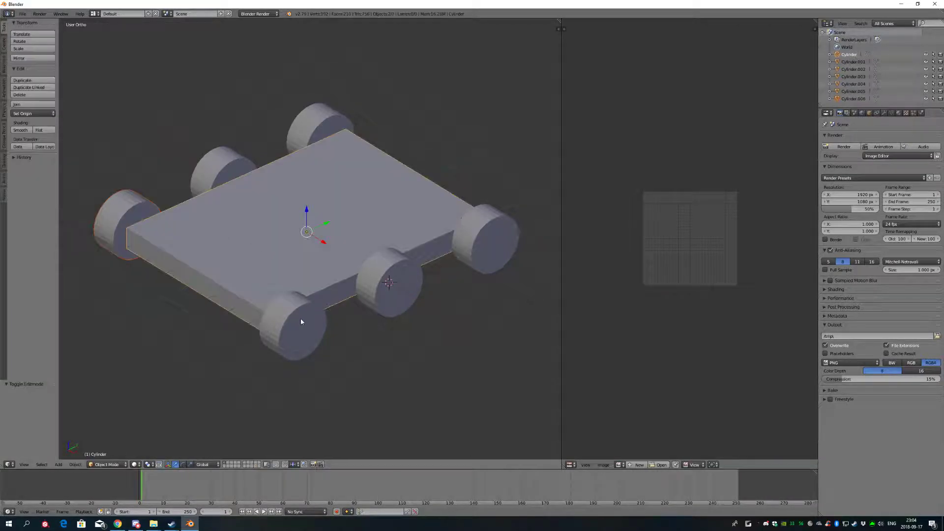
With the front-left wheel active, transfer its UV map to the front-middle wheel via Ctrl+L
{"action": "left_click", "coordinate": [853, 98]}
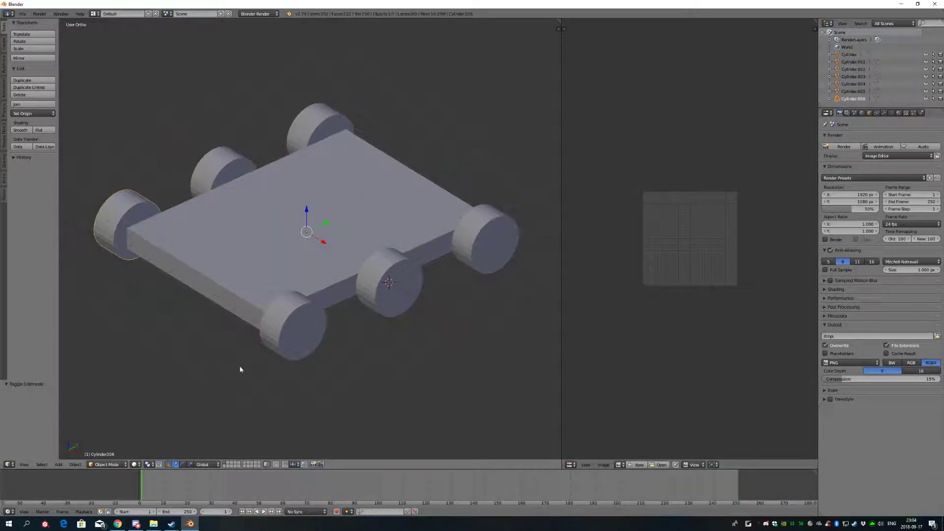
{"action": "scroll", "coordinate": [309, 352], "scroll_direction": "down", "scroll_amount": 1}
{"action": "right_click", "coordinate": [292, 313]}
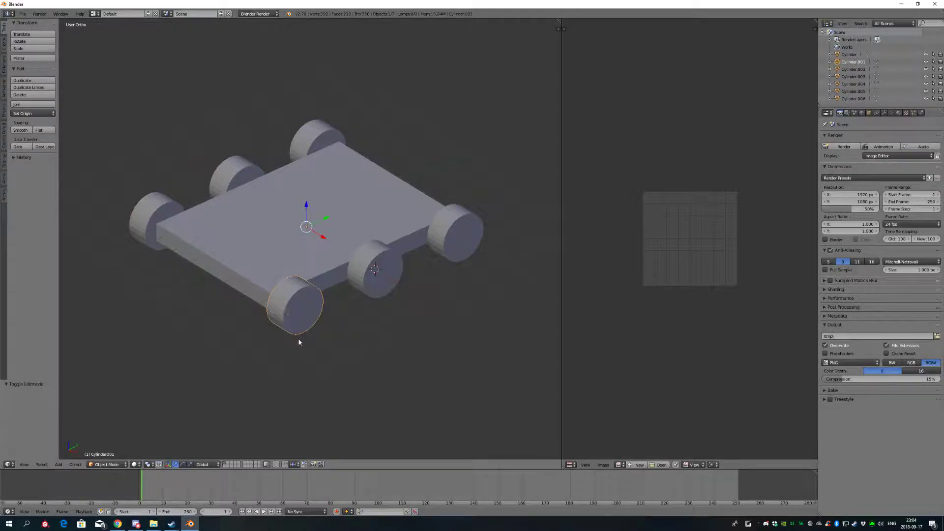
{"action": "scroll", "coordinate": [298, 342], "scroll_direction": "up", "scroll_amount": 2}
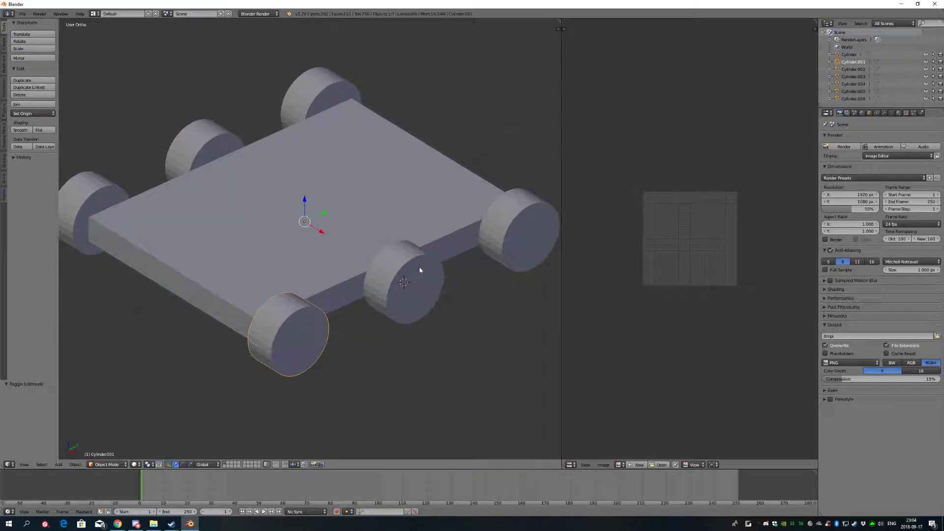
{"action": "right_click", "coordinate": [415, 265]}
{"action": "scroll", "coordinate": [302, 291], "scroll_direction": "down", "scroll_amount": 2}
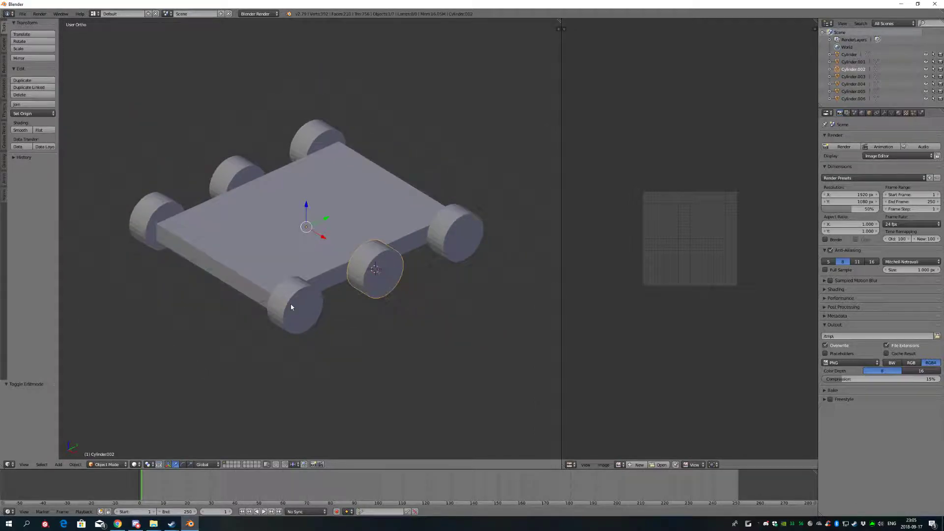
{"action": "scroll", "coordinate": [345, 299], "scroll_direction": "up", "scroll_amount": 2}
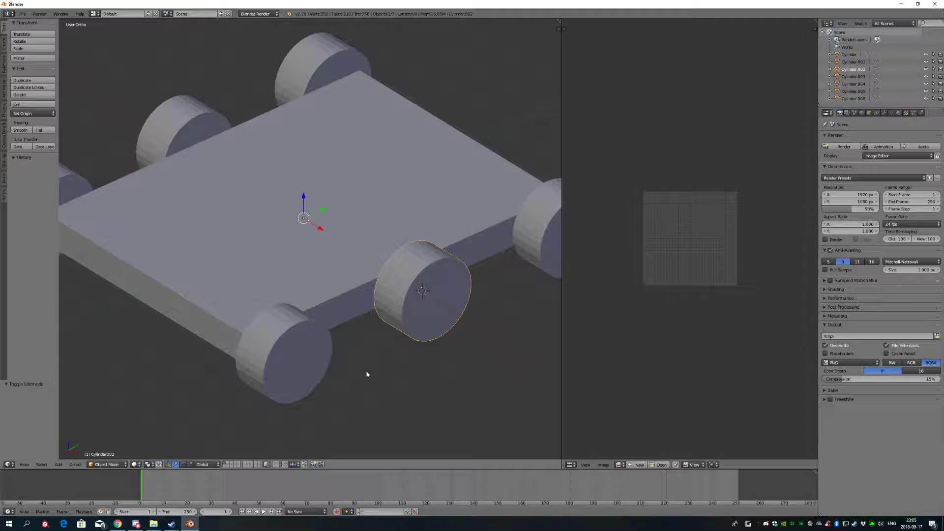
{"action": "right_click", "coordinate": [275, 351], "text": "shift"}
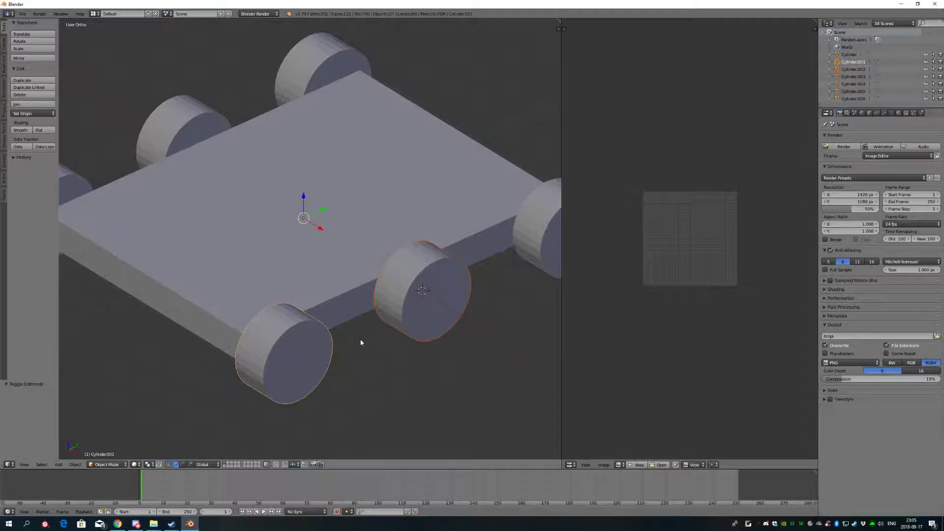
{"action": "scroll", "coordinate": [361, 339], "scroll_direction": "down", "scroll_amount": 2}
{"action": "key", "text": "ctrl+l"}
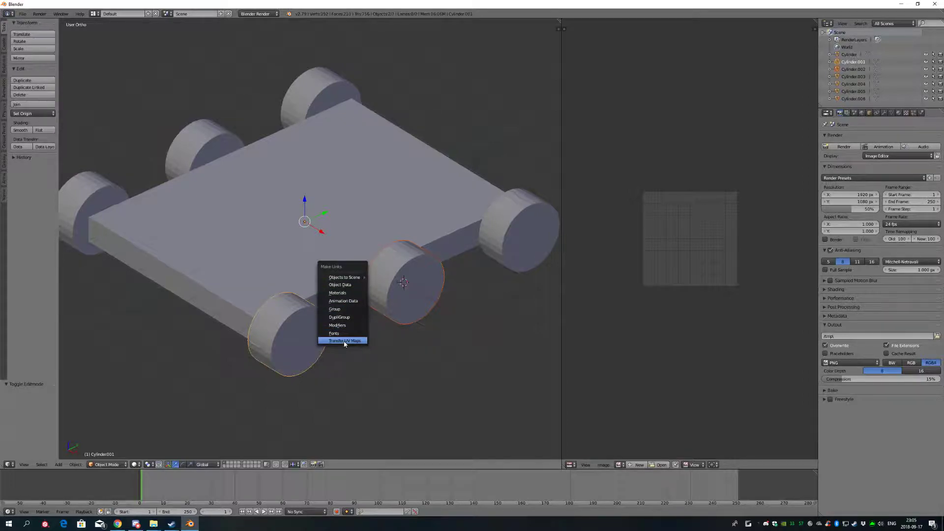
{"action": "left_click", "coordinate": [344, 340]}
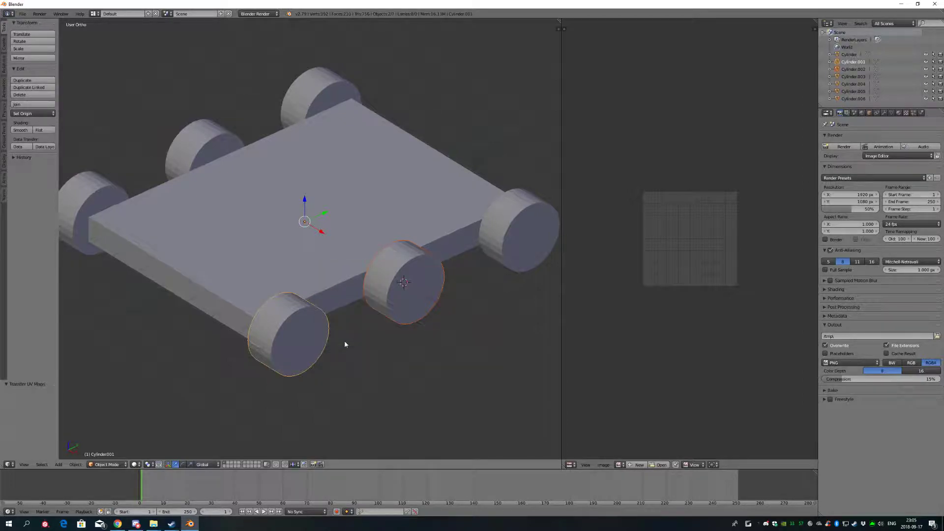
{"action": "right_click", "coordinate": [383, 283]}
{"action": "scroll", "coordinate": [363, 283], "scroll_direction": "up", "scroll_amount": 3}
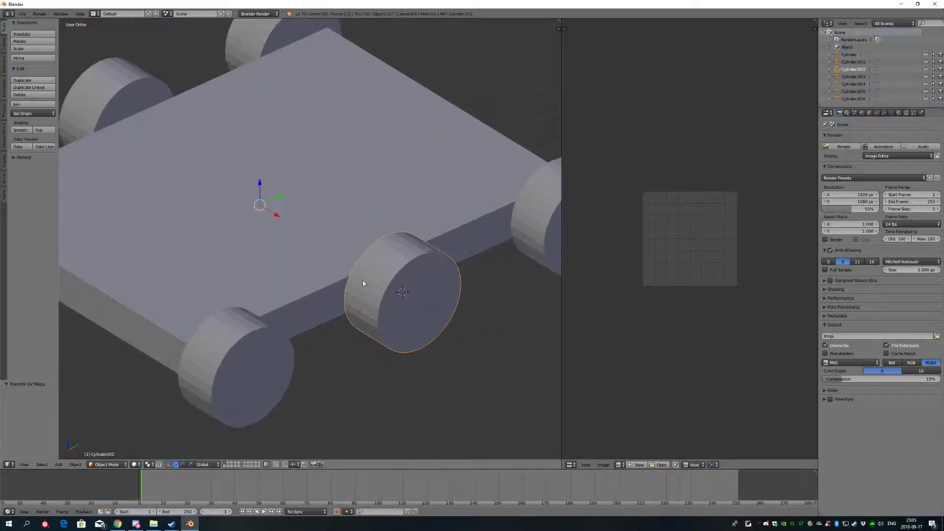
{"action": "scroll", "coordinate": [364, 284], "scroll_direction": "down", "scroll_amount": 1}
{"action": "key", "text": "Tab"}
{"action": "left_click", "coordinate": [407, 274]}
{"action": "key", "text": "a"}
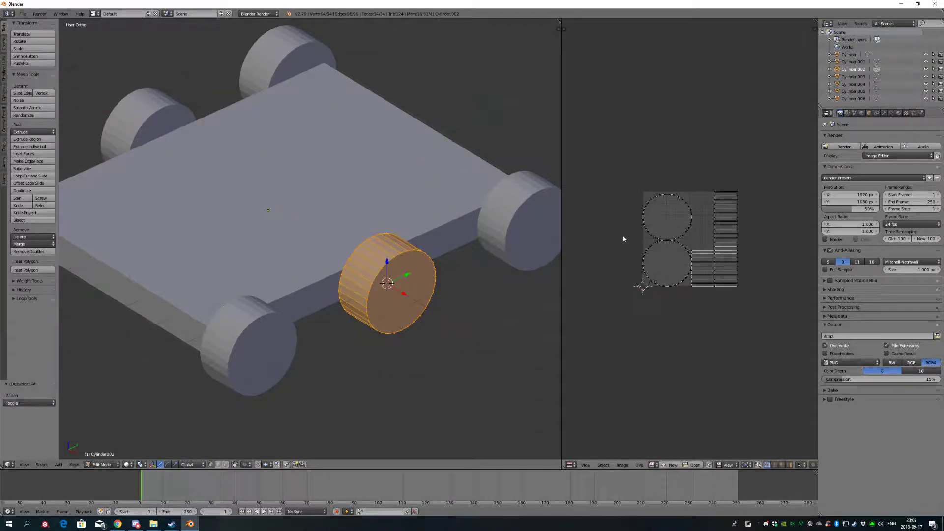
{"action": "scroll", "coordinate": [297, 340], "scroll_direction": "down", "scroll_amount": 3}
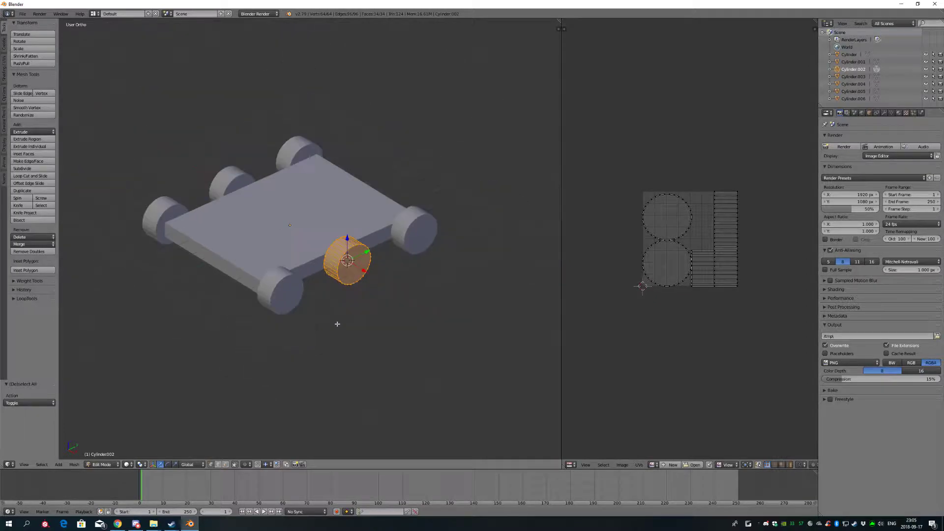
{"action": "key", "text": "Tab"}
{"action": "scroll", "coordinate": [389, 279], "scroll_direction": "up", "scroll_amount": 2}
{"action": "right_click", "coordinate": [471, 217]}
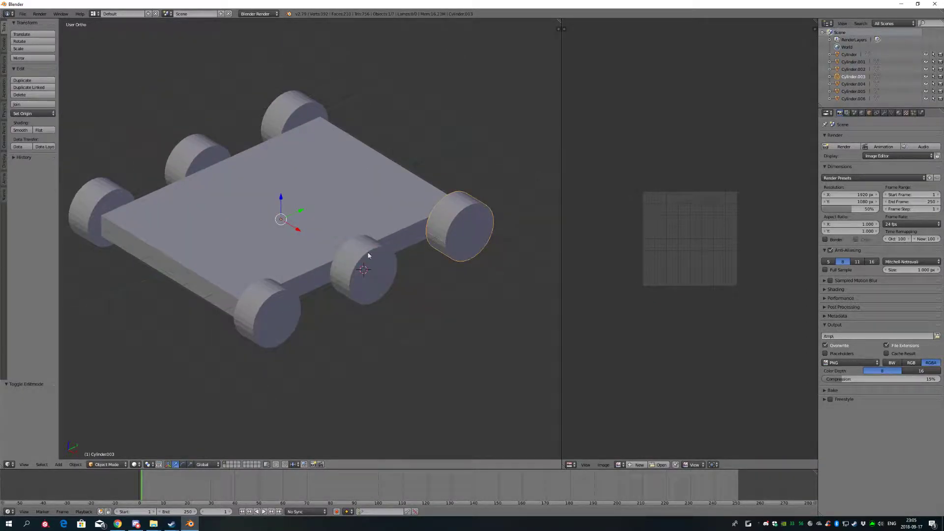
{"action": "scroll", "coordinate": [403, 282], "scroll_direction": "up", "scroll_amount": 2}
{"action": "scroll", "coordinate": [376, 300], "scroll_direction": "down", "scroll_amount": 3}
{"action": "scroll", "coordinate": [359, 291], "scroll_direction": "up", "scroll_amount": 3}
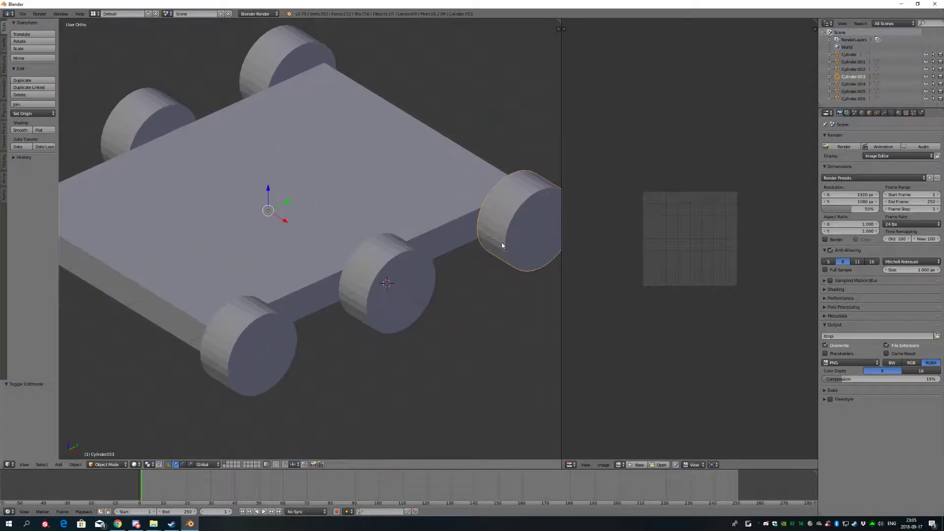
{"action": "scroll", "coordinate": [382, 259], "scroll_direction": "down", "scroll_amount": 1}
Copy the front-middle wheel's UV map onto the right-end and back-right wheels
{"action": "right_click", "coordinate": [383, 261], "text": "shift"}
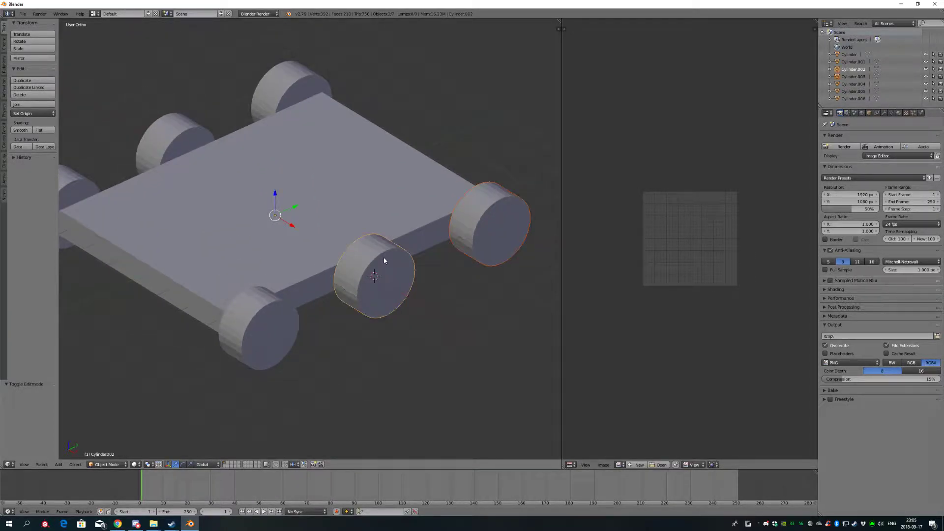
{"action": "key", "text": "w"}
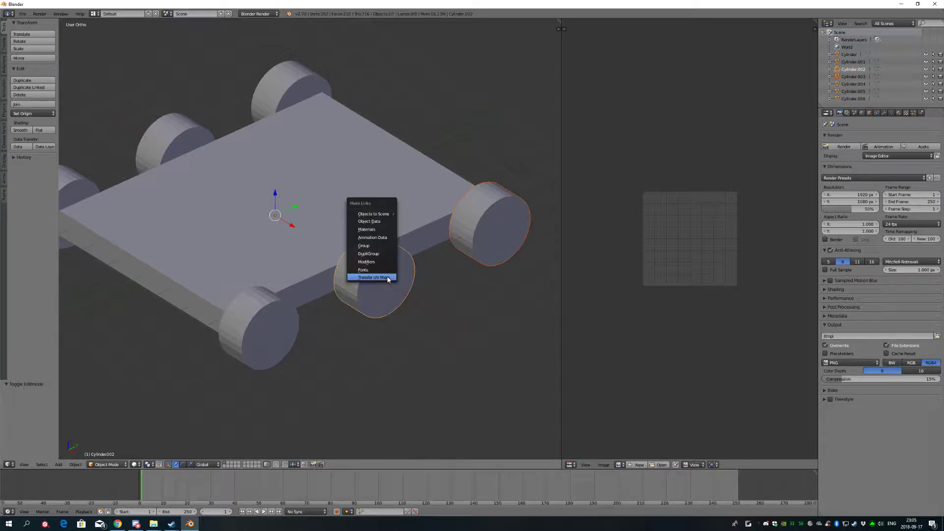
{"action": "left_click", "coordinate": [386, 278]}
{"action": "right_click", "coordinate": [286, 82], "text": "shift"}
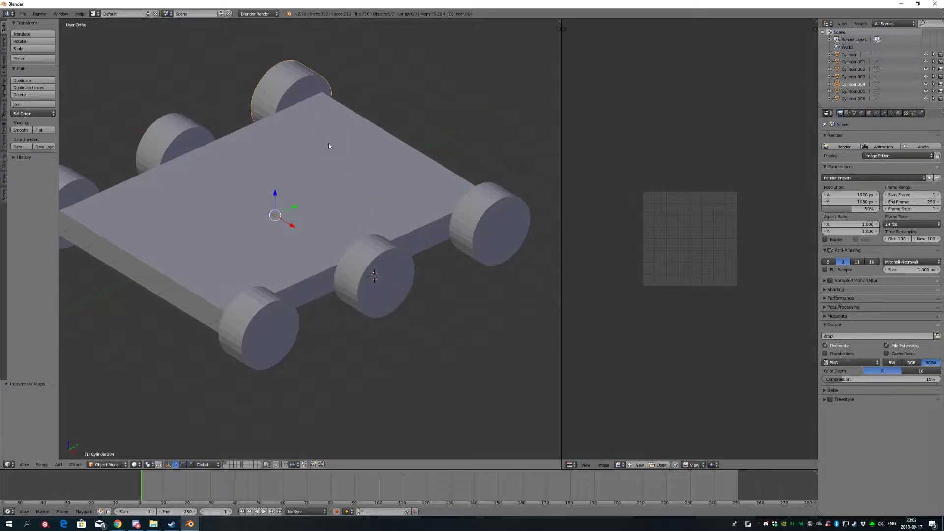
{"action": "right_click", "coordinate": [389, 257], "text": "shift"}
{"action": "key", "text": "w"}
{"action": "left_click", "coordinate": [395, 263]}
{"action": "key", "text": "w"}
{"action": "left_click", "coordinate": [394, 263]}
Copy the front-middle wheel's UV map onto the back-middle and far-left wheels
{"action": "right_click", "coordinate": [144, 131]}
{"action": "right_click", "coordinate": [396, 273], "text": "shift"}
{"action": "key", "text": "ctrl+l"}
{"action": "left_click", "coordinate": [393, 275]}
{"action": "right_click", "coordinate": [74, 181]}
{"action": "right_click", "coordinate": [392, 265], "text": "shift"}
{"action": "key", "text": "ctrl+l"}
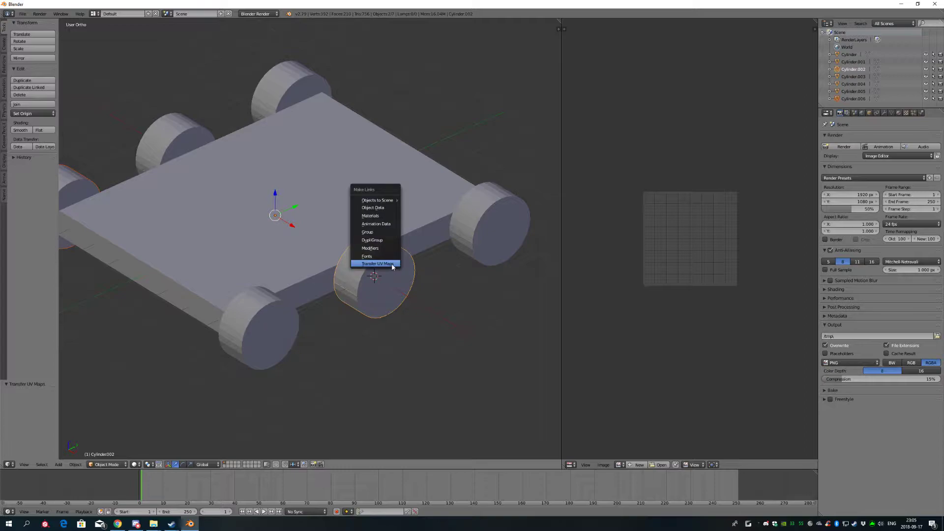
{"action": "left_click", "coordinate": [391, 266]}
{"action": "scroll", "coordinate": [358, 288], "scroll_direction": "down", "scroll_amount": 3}
{"action": "scroll", "coordinate": [322, 301], "scroll_direction": "up", "scroll_amount": 2}
{"action": "scroll", "coordinate": [323, 301], "scroll_direction": "down", "scroll_amount": 1}
Join the six wheels into one object, then join them with the cart body
{"action": "right_click", "coordinate": [134, 201]}
{"action": "right_click", "coordinate": [236, 162], "text": "shift"}
{"action": "right_click", "coordinate": [295, 132], "text": "shift"}
{"action": "right_click", "coordinate": [432, 231], "text": "shift"}
{"action": "right_click", "coordinate": [364, 267], "text": "shift"}
{"action": "right_click", "coordinate": [295, 299], "text": "shift"}
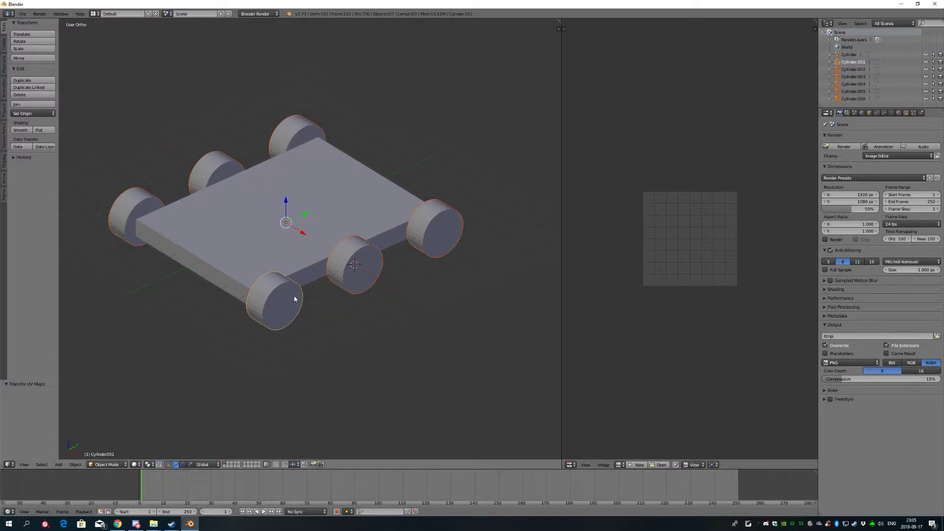
{"action": "key", "text": "ctrl+j"}
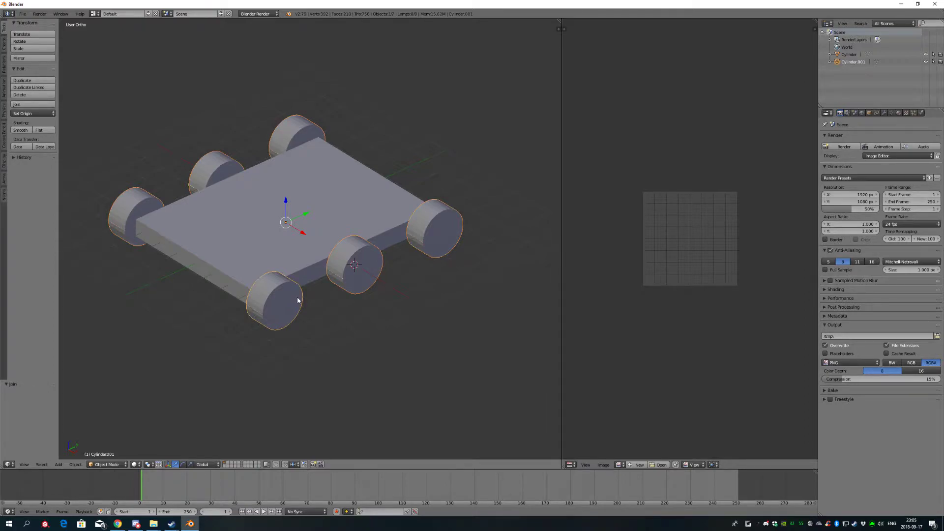
{"action": "right_click", "coordinate": [210, 254], "text": "shift"}
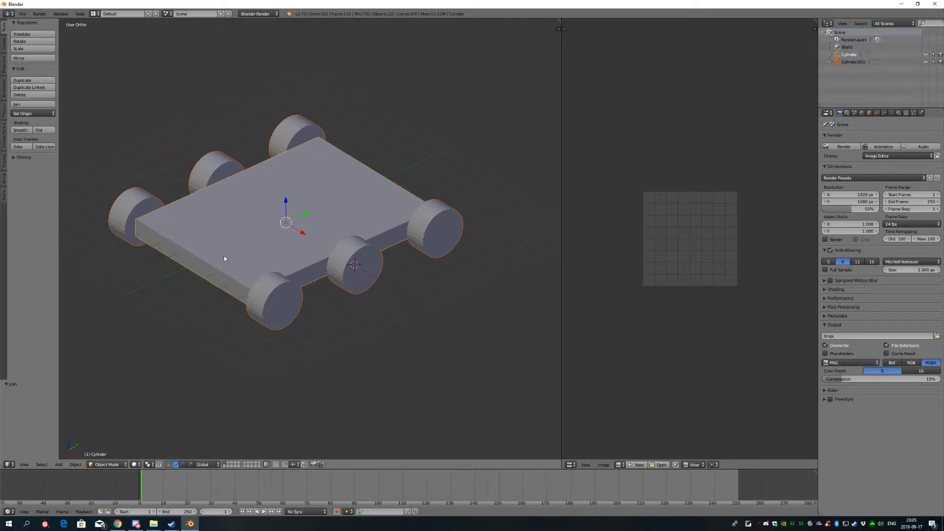
{"action": "scroll", "coordinate": [223, 256], "scroll_direction": "up", "scroll_amount": 3}
{"action": "scroll", "coordinate": [270, 271], "scroll_direction": "down", "scroll_amount": 2}
{"action": "middle_click_drag", "start_coordinate": [271, 271], "coordinate": [258, 279]}
{"action": "key", "text": "ctrl+j"}
In Edit Mode, select all six wheels' geometry and select all their overlapping UV islands
{"action": "key", "text": "Tab"}
{"action": "key", "text": "a"}
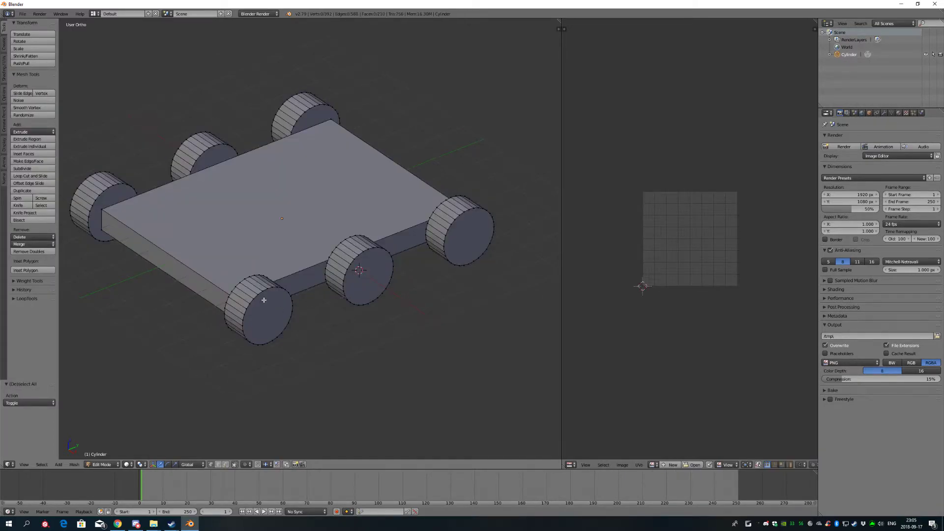
{"action": "key", "text": "l"}
{"action": "key", "text": "l"}
{"action": "key", "text": "l"}
{"action": "key", "text": "l"}
{"action": "key", "text": "l"}
{"action": "key", "text": "l"}
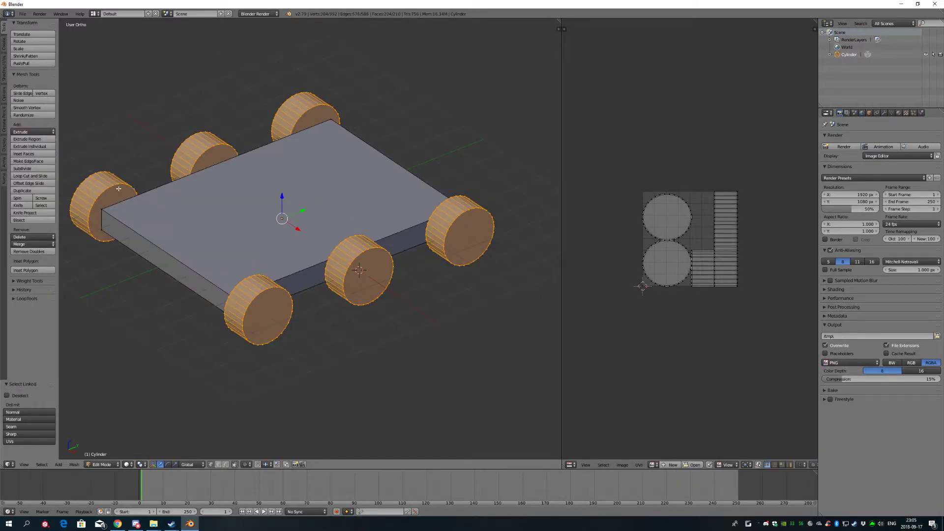
{"action": "key", "text": "a"}
{"action": "scroll", "coordinate": [333, 339], "scroll_direction": "up", "scroll_amount": 1}
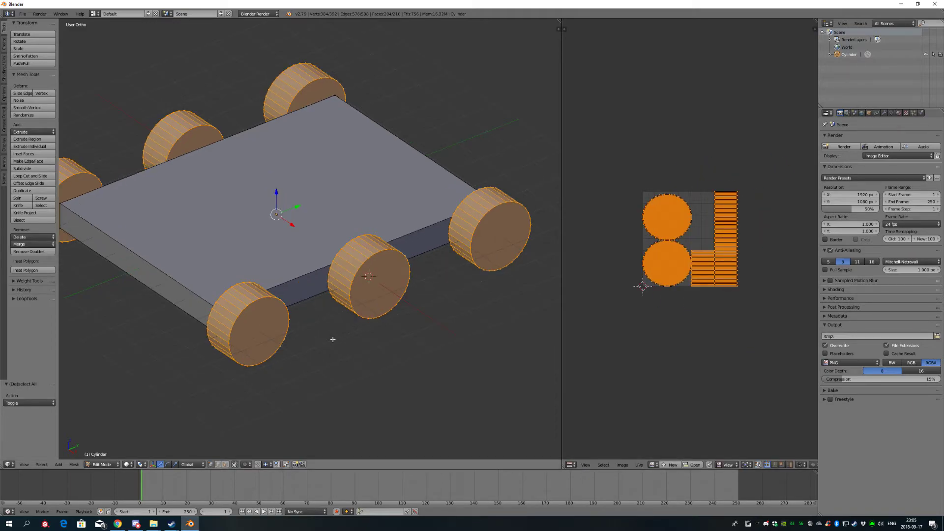
{"action": "scroll", "coordinate": [333, 339], "scroll_direction": "down", "scroll_amount": 2}
{"action": "scroll", "coordinate": [358, 343], "scroll_direction": "down", "scroll_amount": 2}
{"action": "mouse_move", "coordinate": [359, 344]}
{"action": "middle_mouse_down"}
{"action": "mouse_move", "coordinate": [343, 344]}
{"action": "mouse_move", "coordinate": [360, 353]}
{"action": "middle_mouse_up"}
{"action": "scroll", "coordinate": [362, 339], "scroll_direction": "up", "scroll_amount": 3}
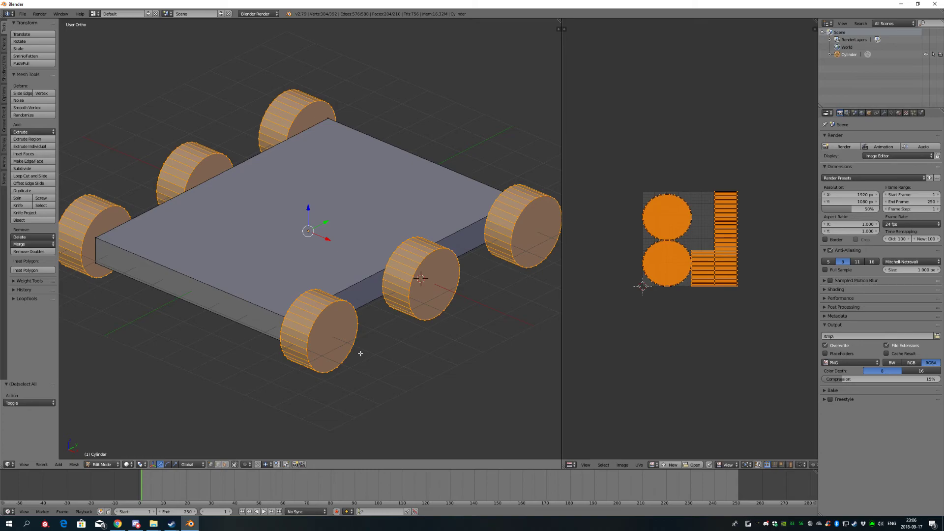